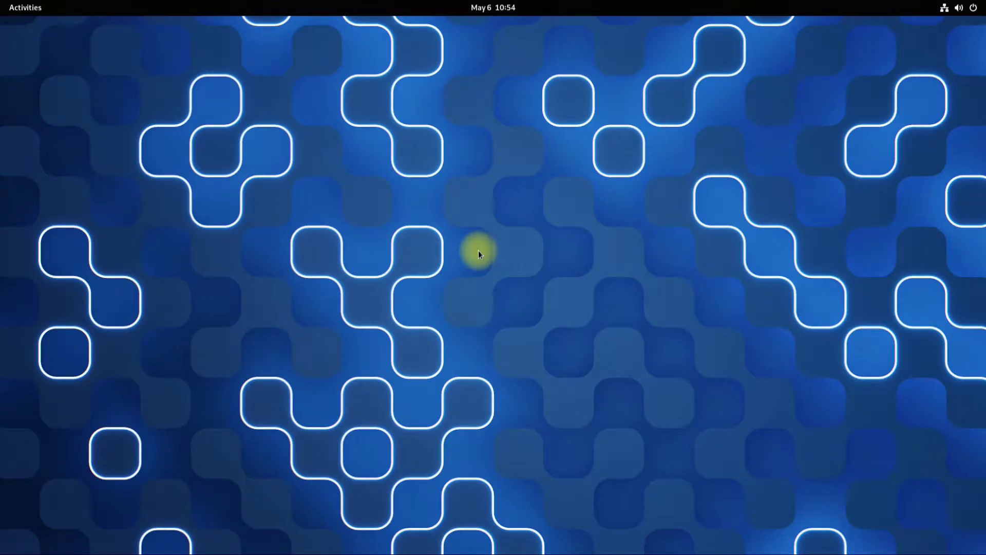
Install curl, lxc and ca-certificates with yay in a new terminal, then clear the screen
click(25, 7)
click(578, 519)
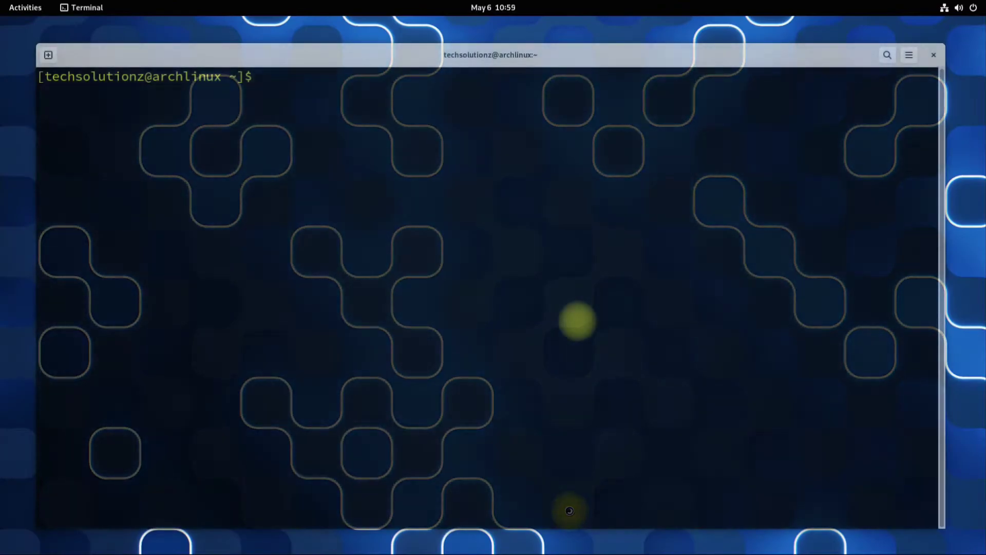
text(yay -S c)
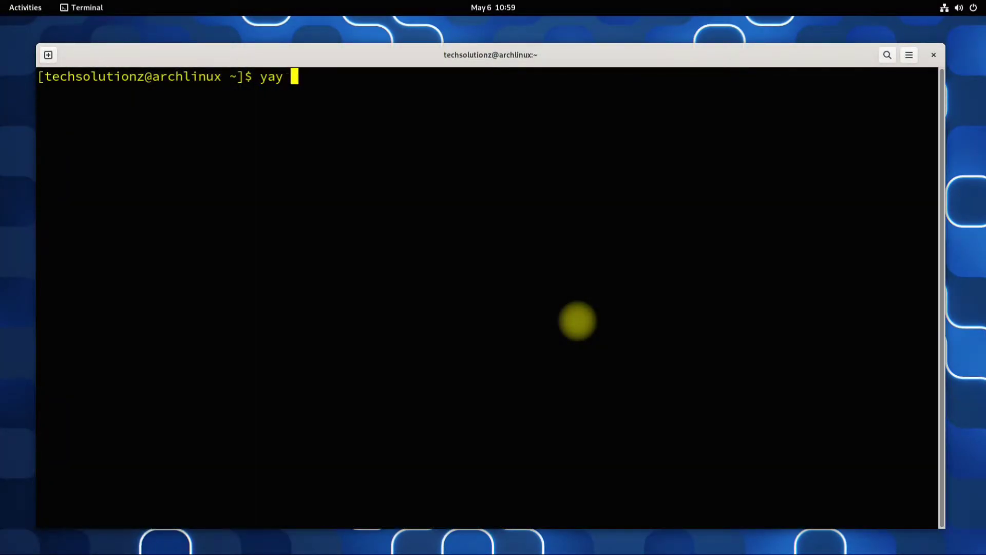
text(url lxc ca)
text(-certi)
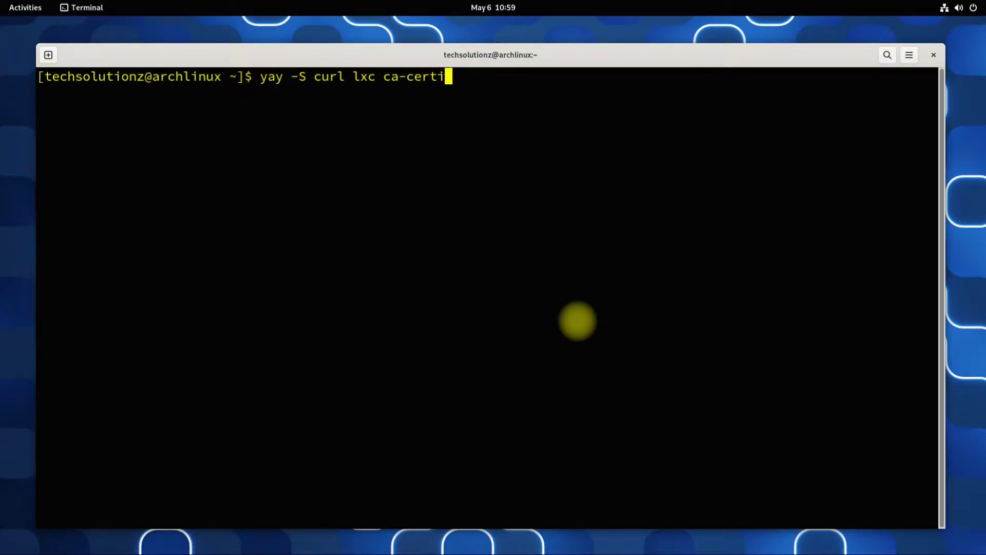
text(ficates)
key(Return)
key(Return)
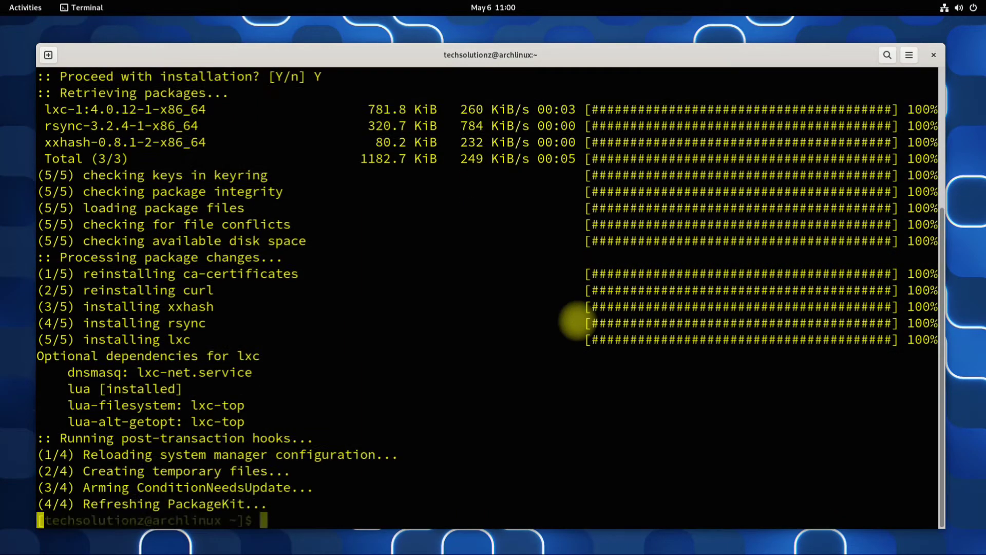
text(lear)
key(Return)
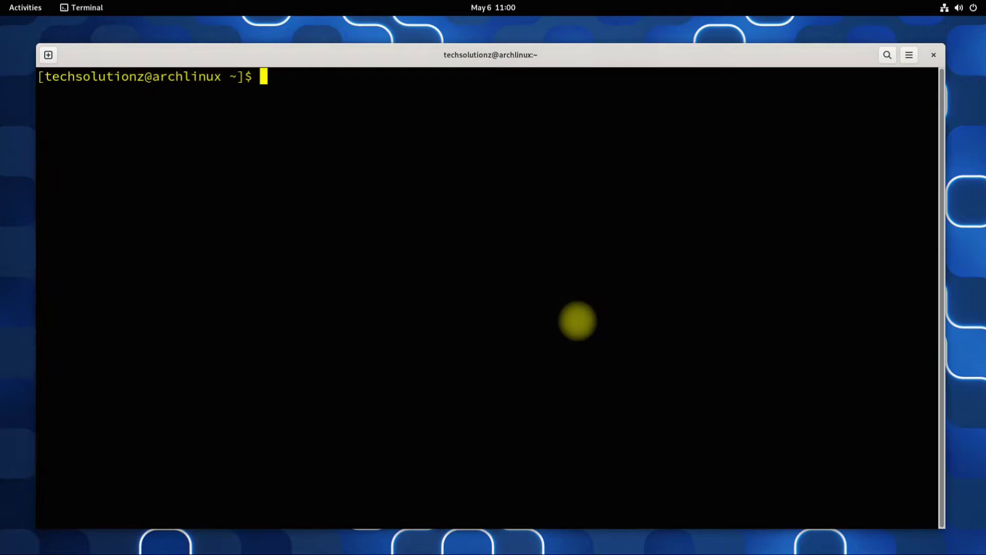
Create /usr/share/waydroid-extra/images with sudo mkdir -p, correcting a typo in the path
text(udo mkdir -p )
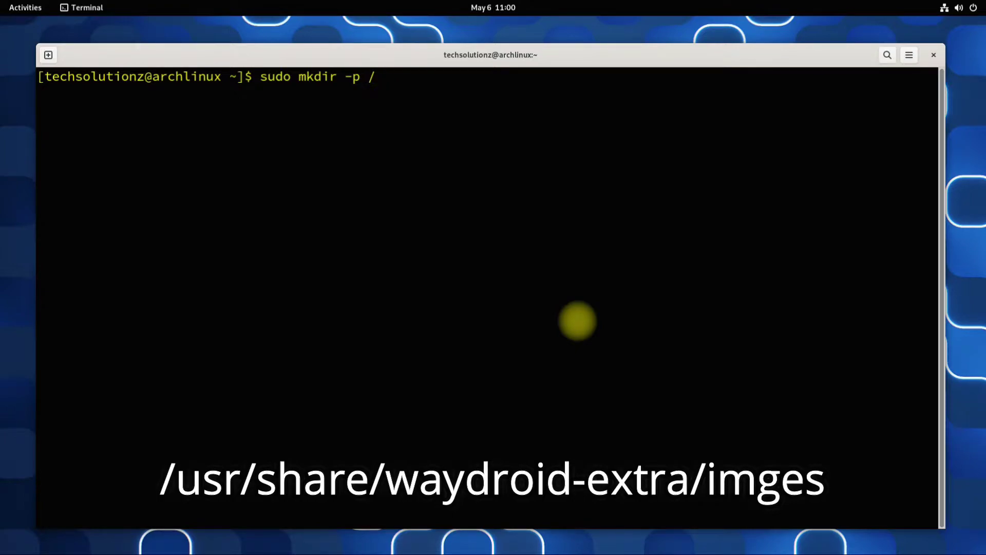
text(/usr/share)
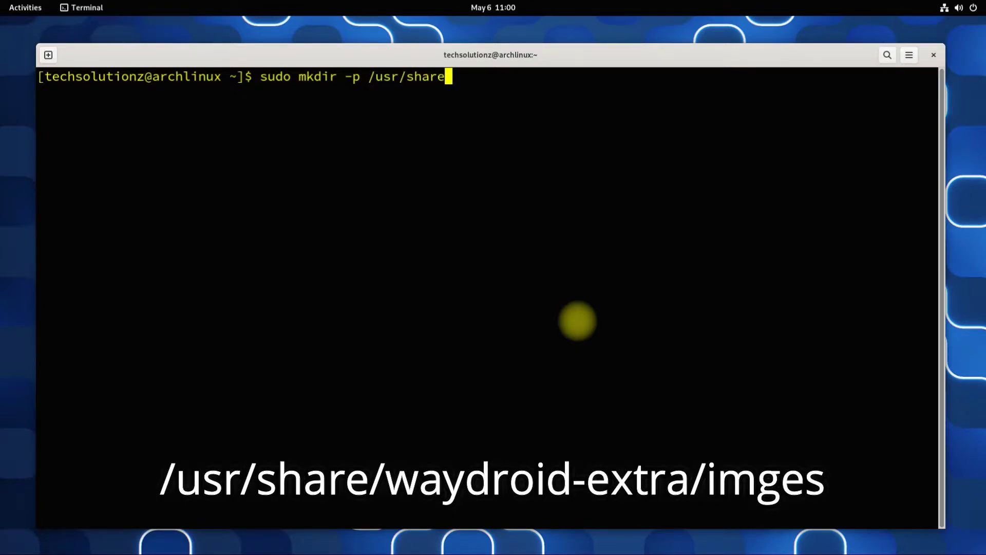
text(/waydroid-0)
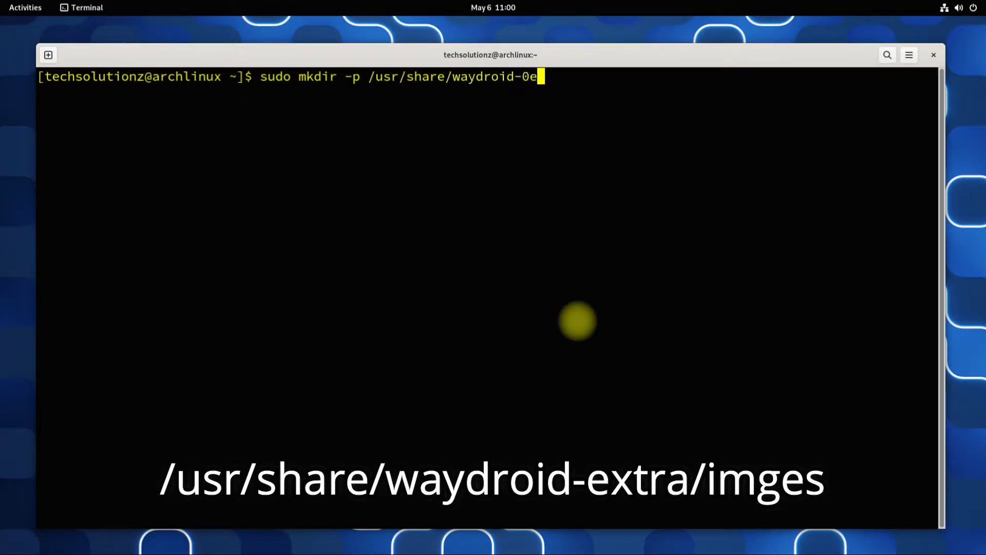
key(BackSpace)
text(extra/images)
key(Return)
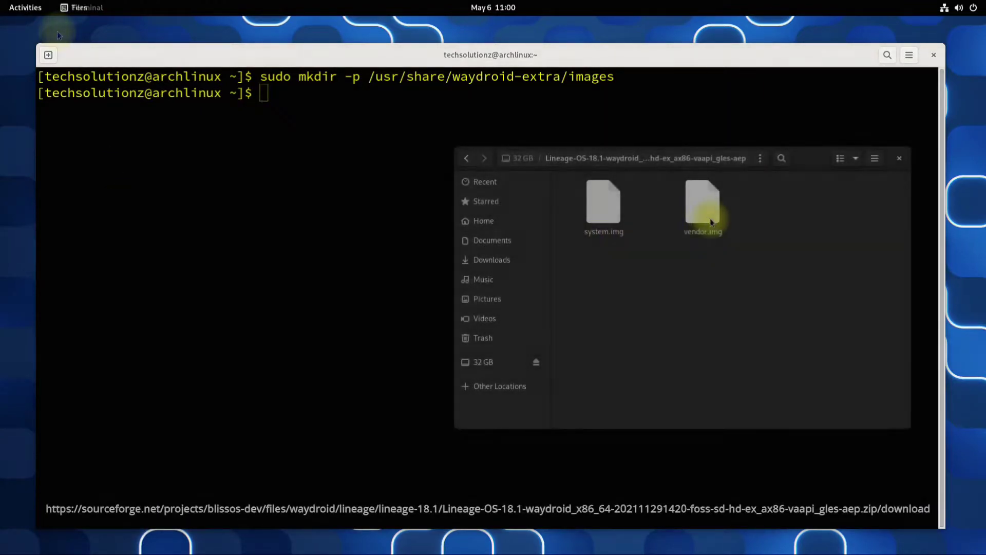
Open a terminal from Files in the LineageOS folder holding system.img and vendor.img
drag(753, 199, 598, 257)
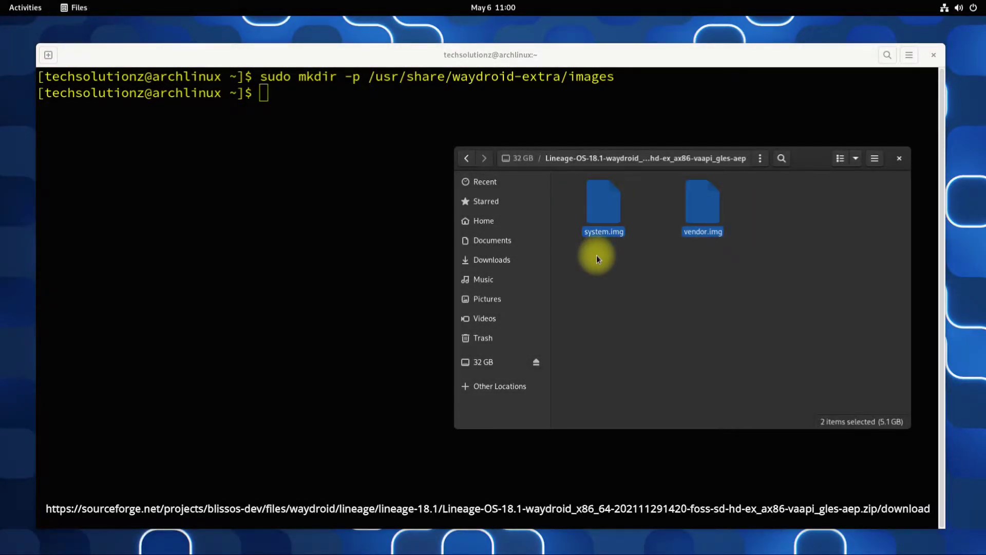
click(633, 275)
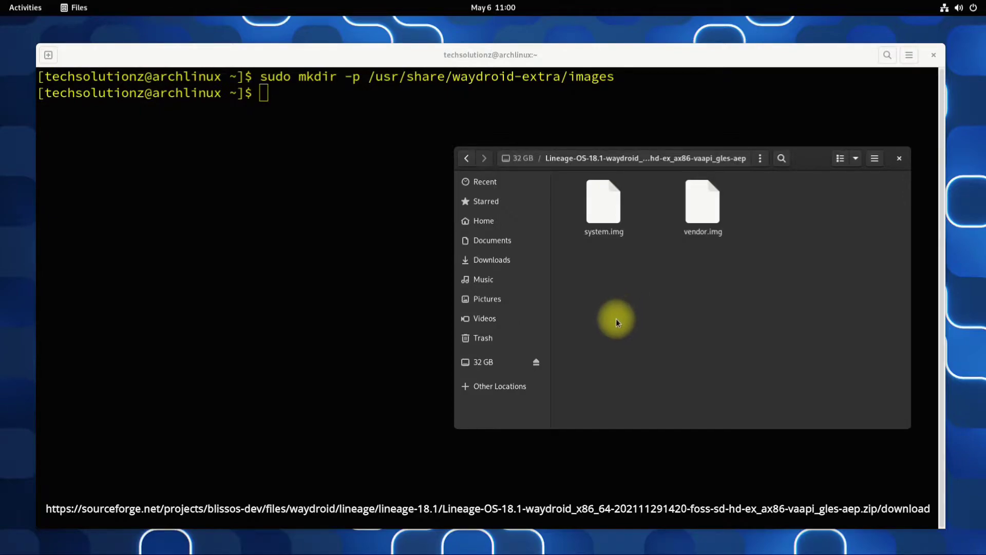
right_click(621, 283)
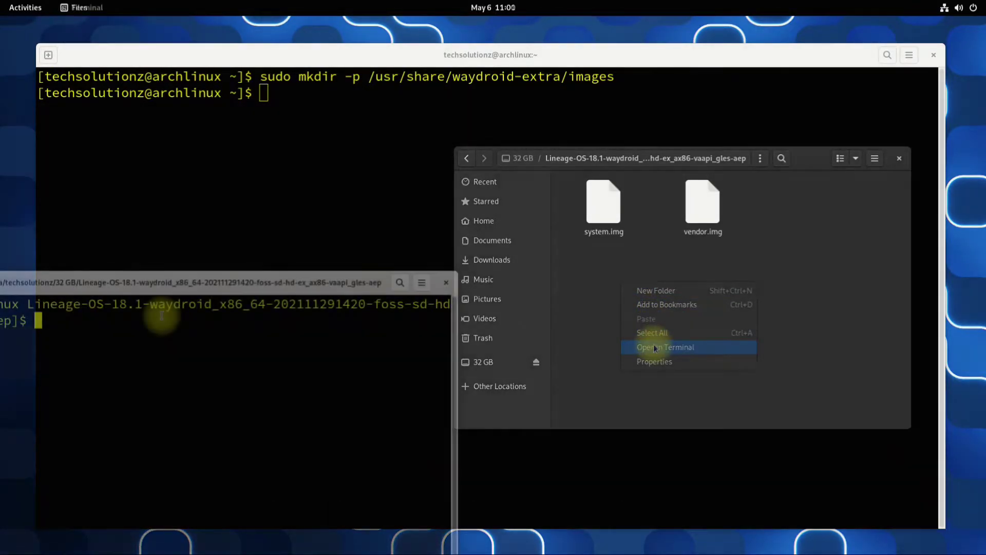
Copy system.img and vendor.img into /usr/share/waydroid-extra/images with sudo cp, then exit that terminal
text(sudo cp system.img vendor.img )
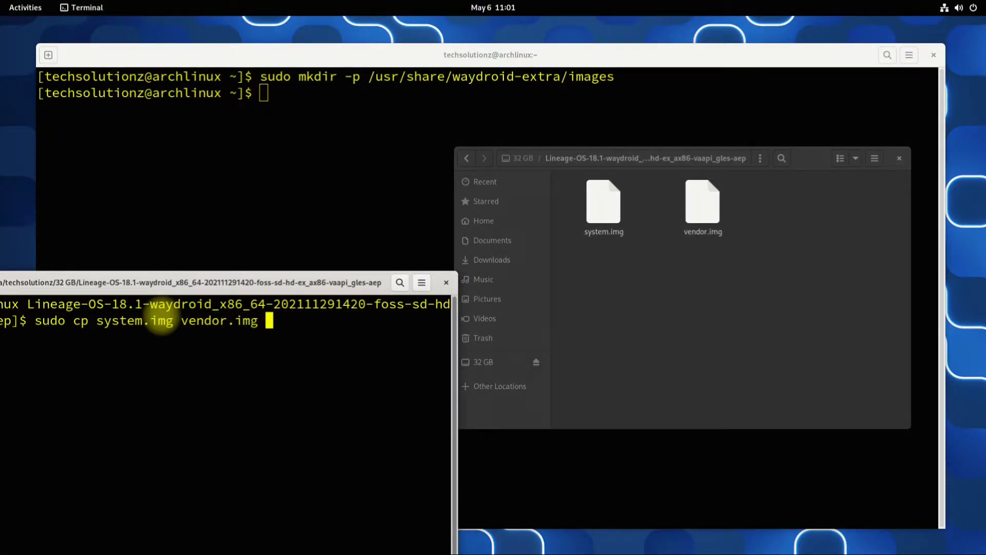
text(/usr.)
drag(369, 77, 613, 77)
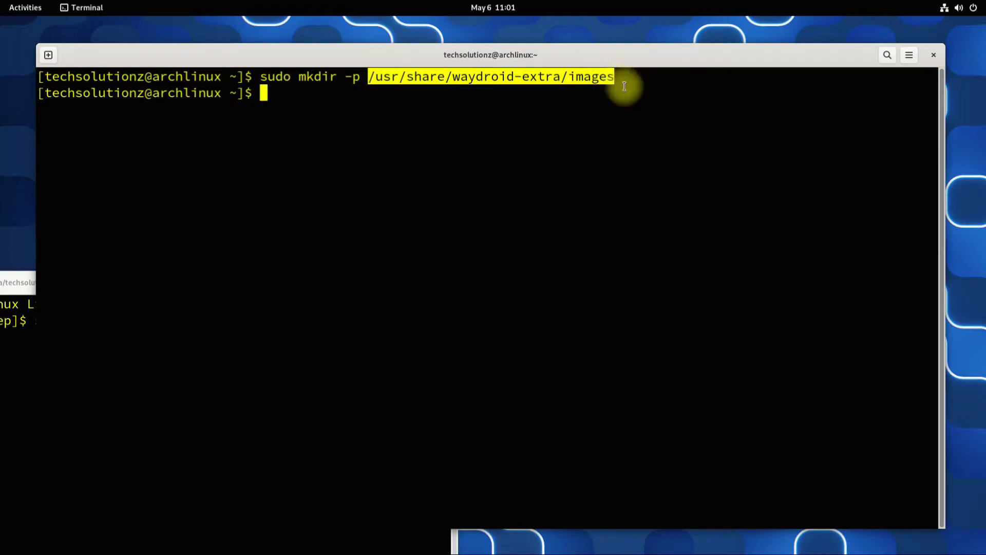
click(367, 441)
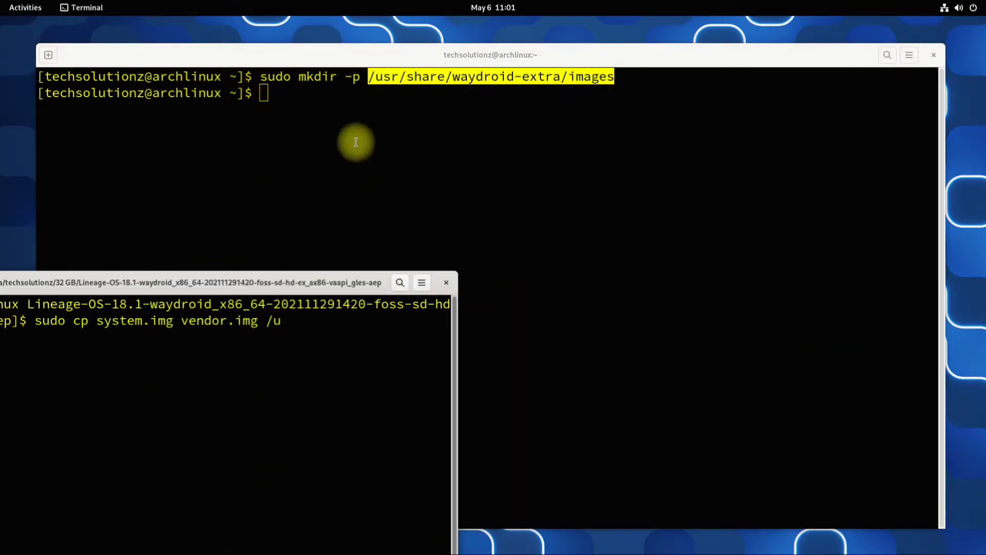
key(BackSpace)
right_click(298, 320)
click(325, 354)
key(Return)
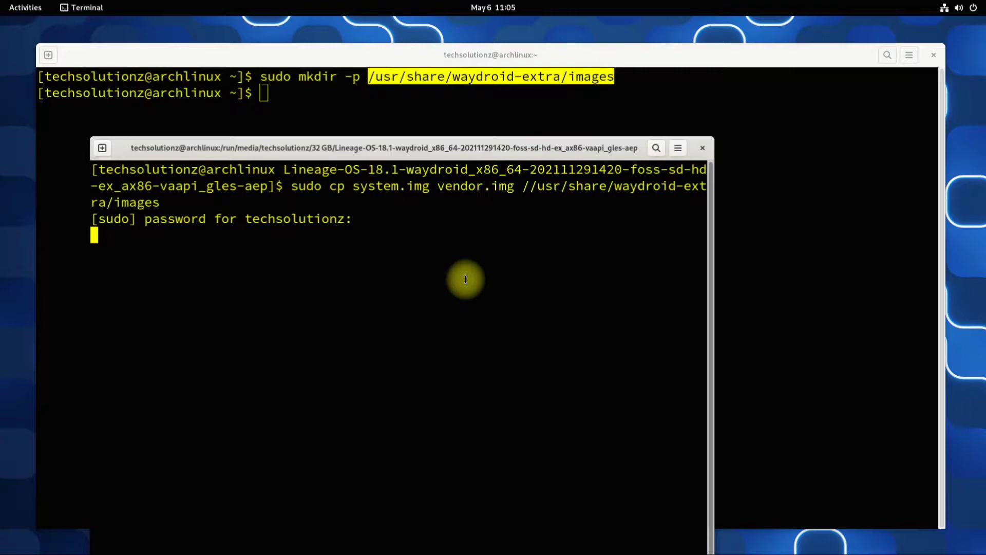
key(Return)
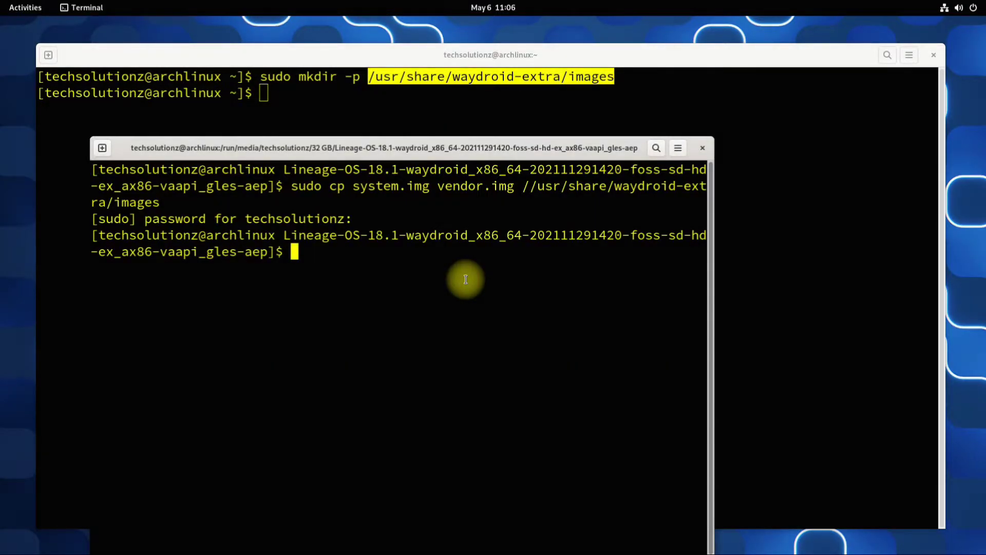
text(exit)
key(Return)
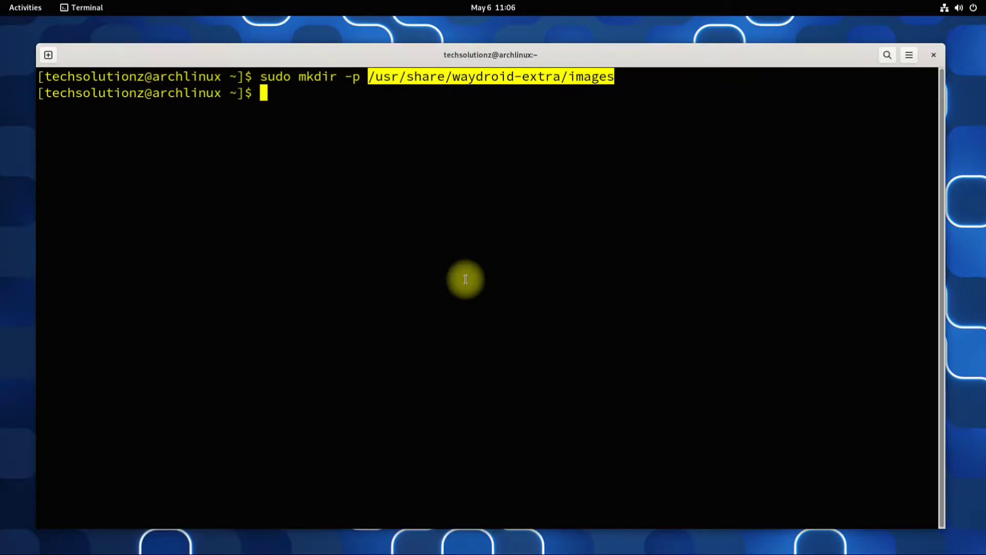
List /usr/share/waydroid-extra/images to confirm both image files are there
click(466, 279)
text(ls)
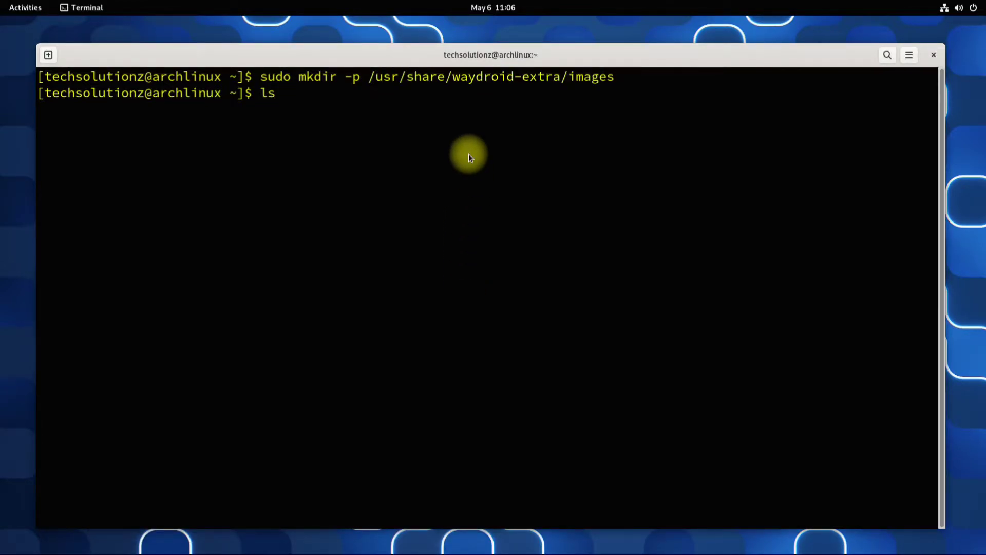
right_click(468, 153)
click(482, 189)
key(Return)
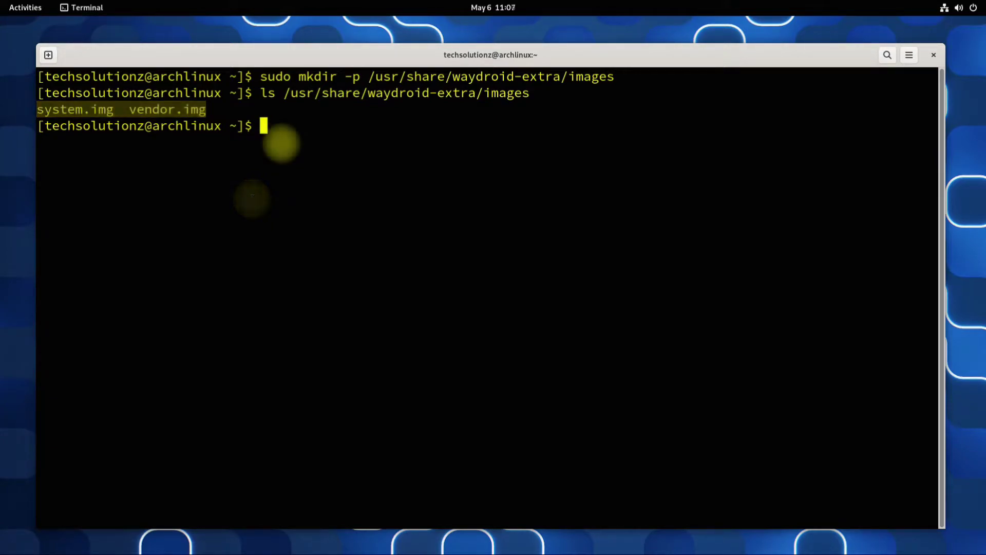
text(yay -S waydroid)
Install waydroid 1.2.1 via yay with default providers, keeping make deps and skipping diffs
key(Return)
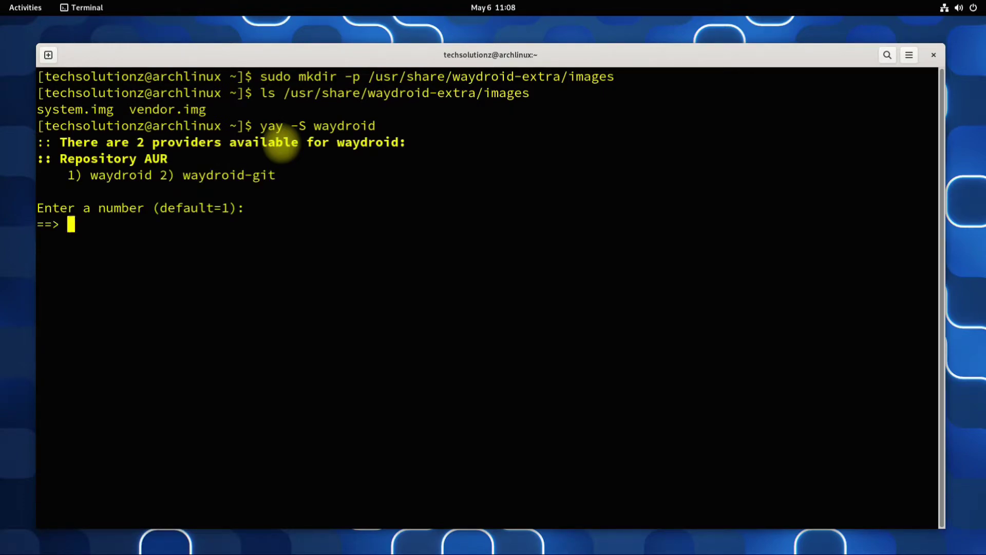
text(1)
key(Return)
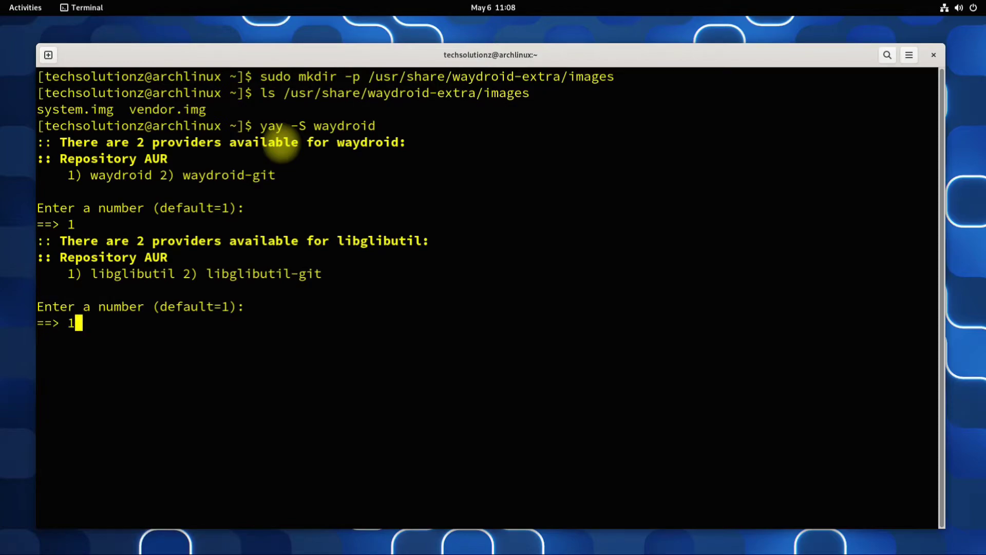
key(Return)
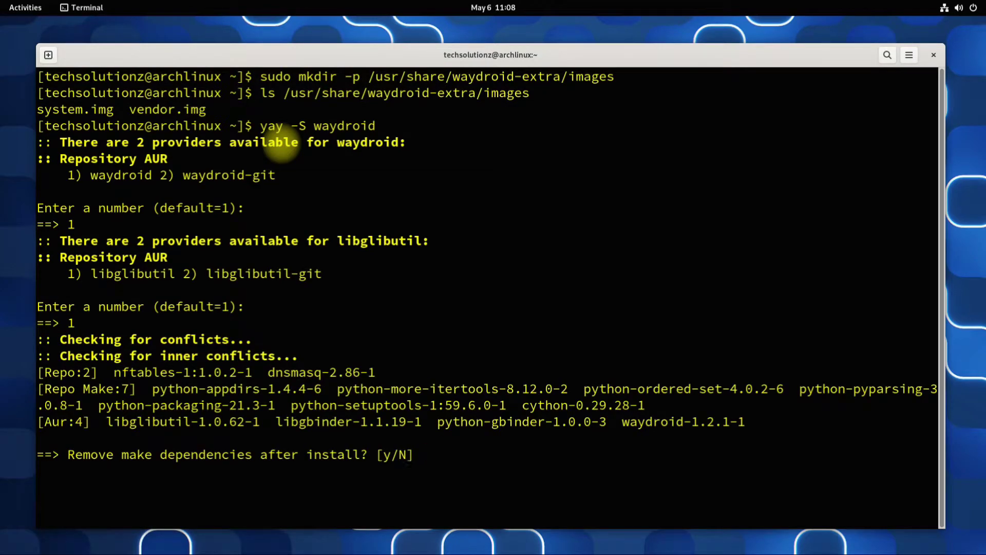
text(N)
key(Return)
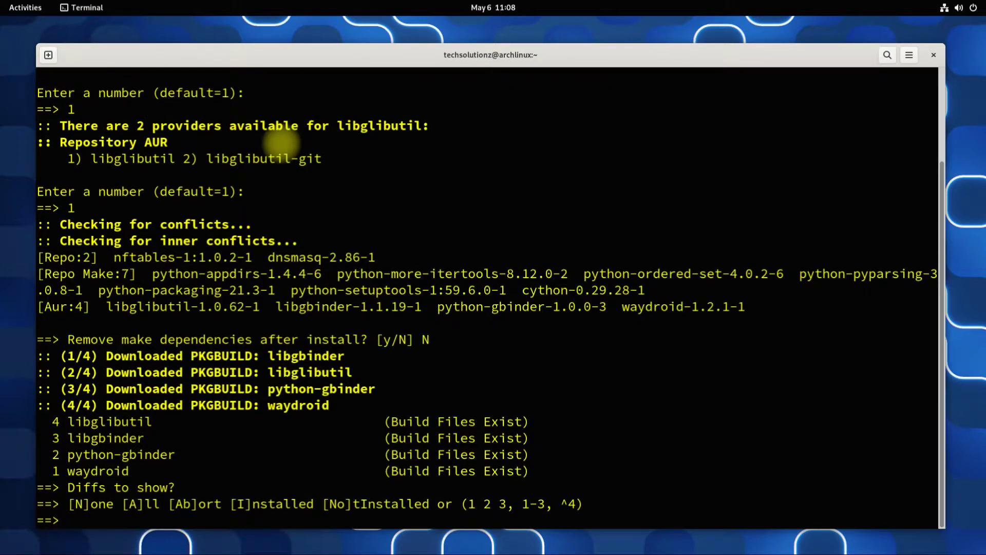
text(N)
key(Return)
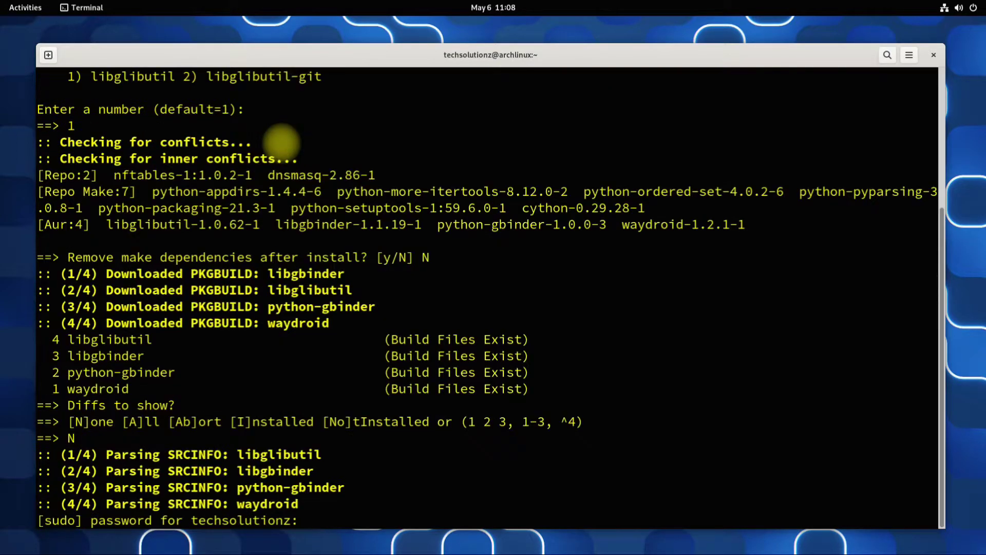
key(Return)
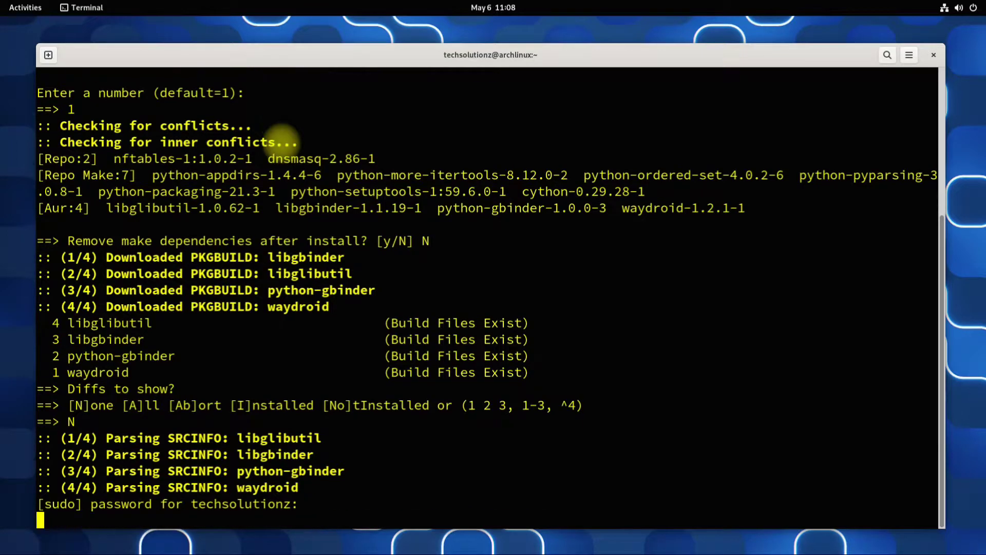
text(Y)
key(Return)
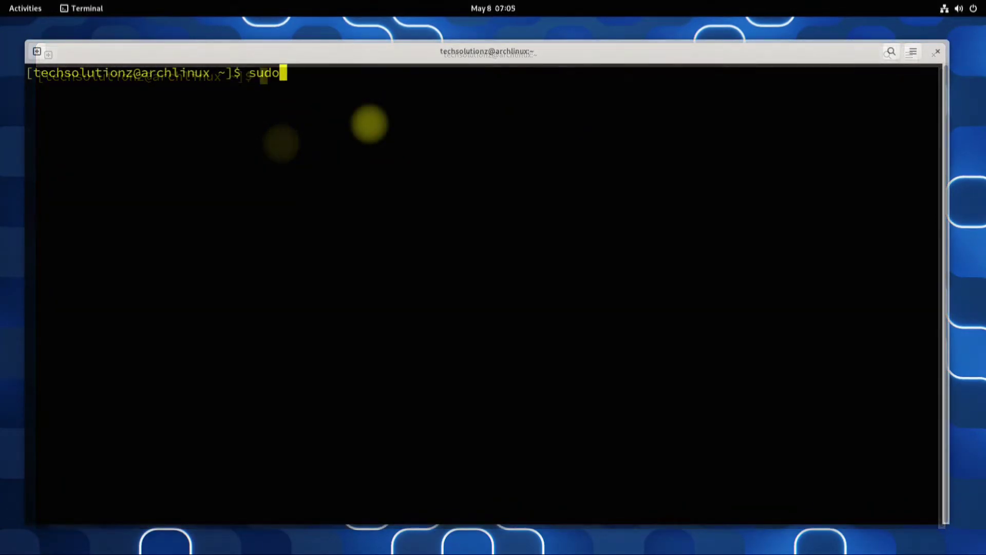
Run sudo waydroid init -f, then clear the screen
text(w)
text(aydroid)
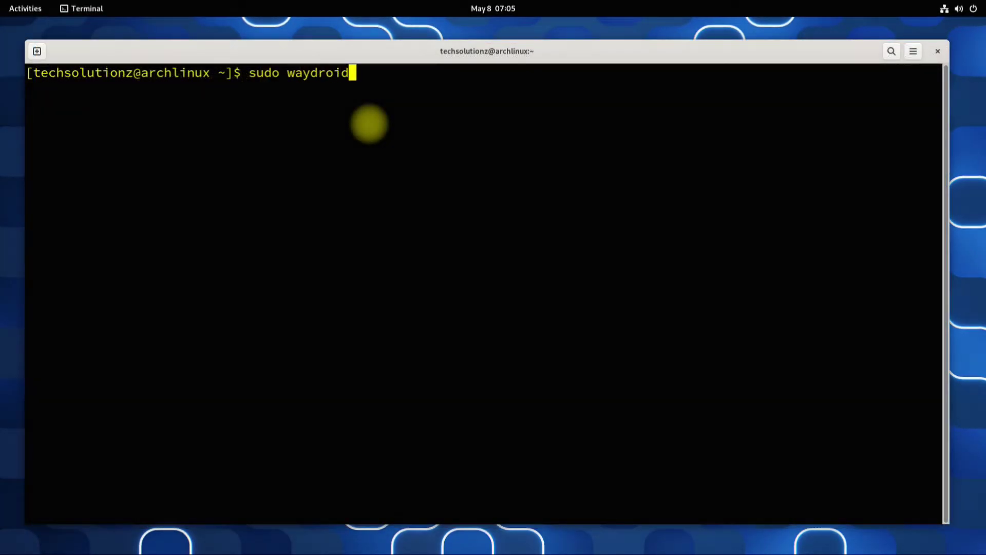
text( init -f)
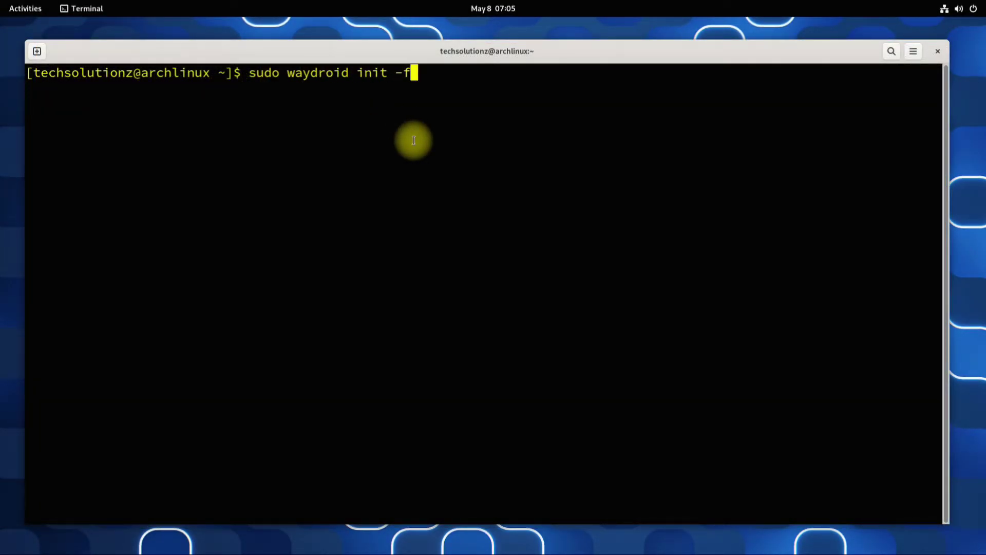
key(Return)
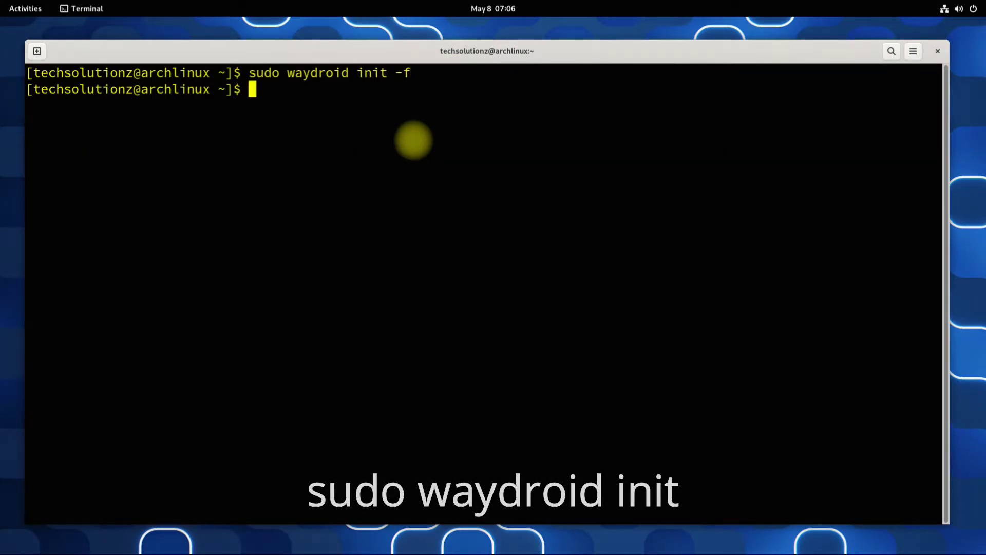
text(clear)
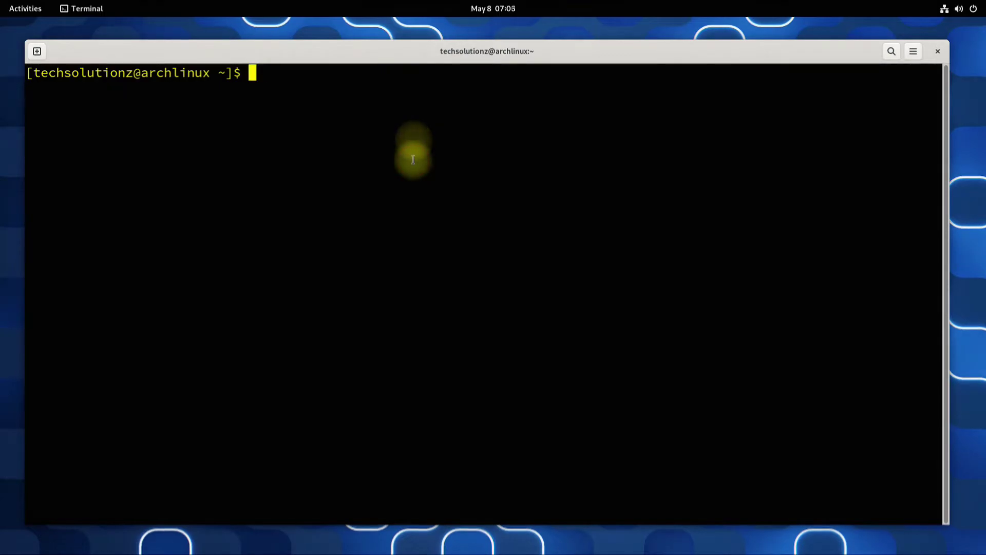
text(sudo nano /etc/gbinder.d/anbox.conf)
Change the binder, vndbinder and ServiceManager values in anbox.conf from aidl2 to aidl3
key(Return)
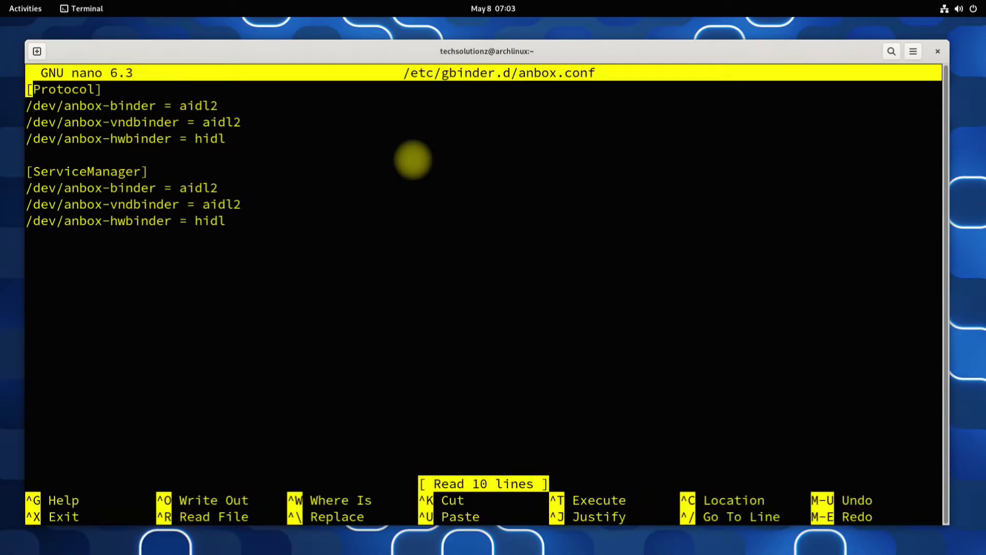
key(Down)
key(Left)
key(Left)
key(Left)
key(Left)
key(BackSpace)
text(3)
key(Down)
key(Right)
key(Right)
key(Delete)
text(3)
key(Down)
key(Down)
key(Down)
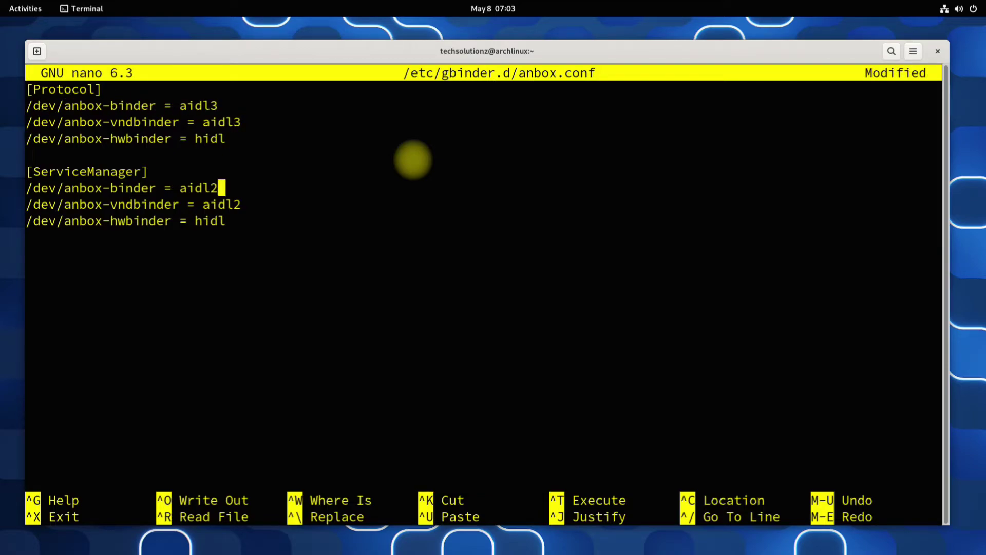
key(Right)
key(Right)
key(Right)
key(BackSpace)
text(3)
Add the [General] ApiLevel = 30 entry and save anbox.conf
key(Down)
key(Down)
key(Down)
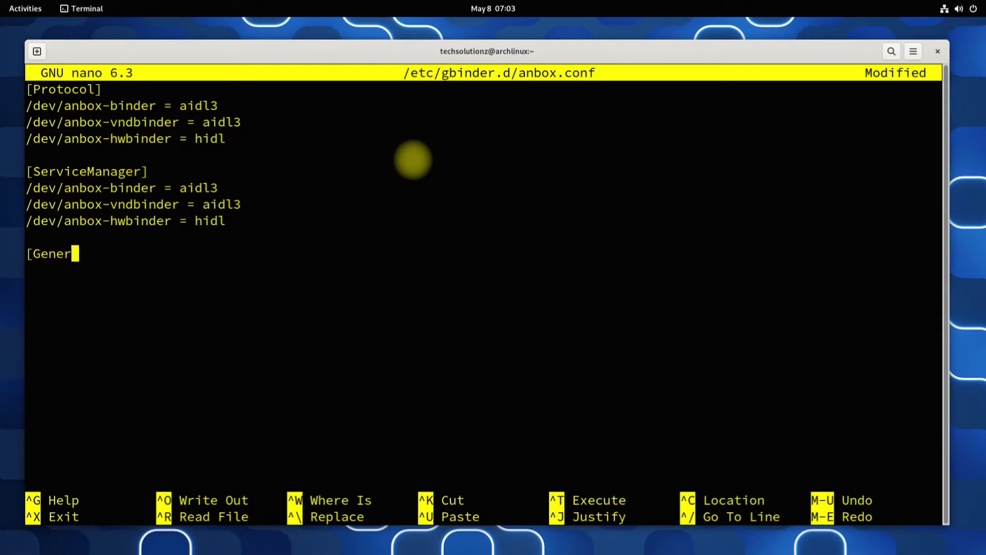
text(al)
text(pi )
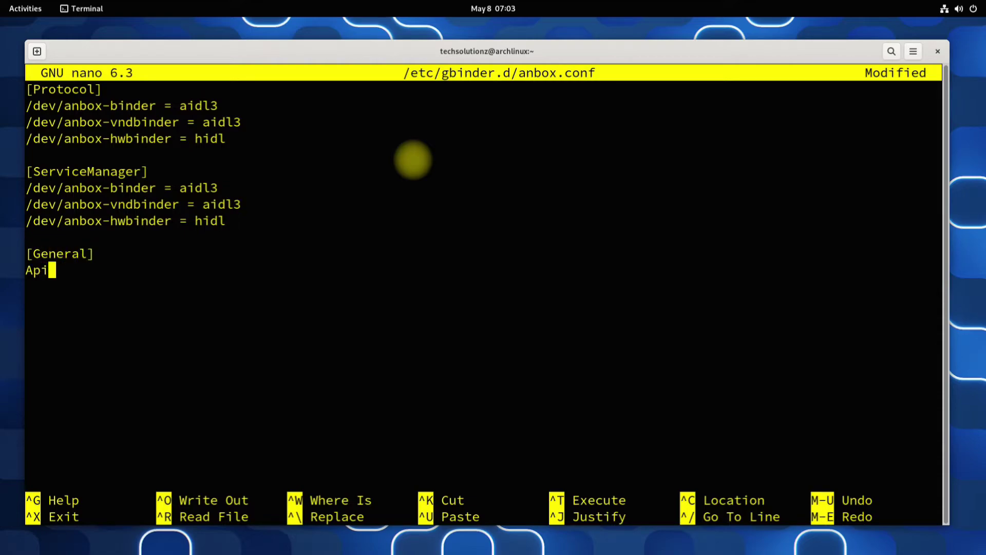
text(Level = )
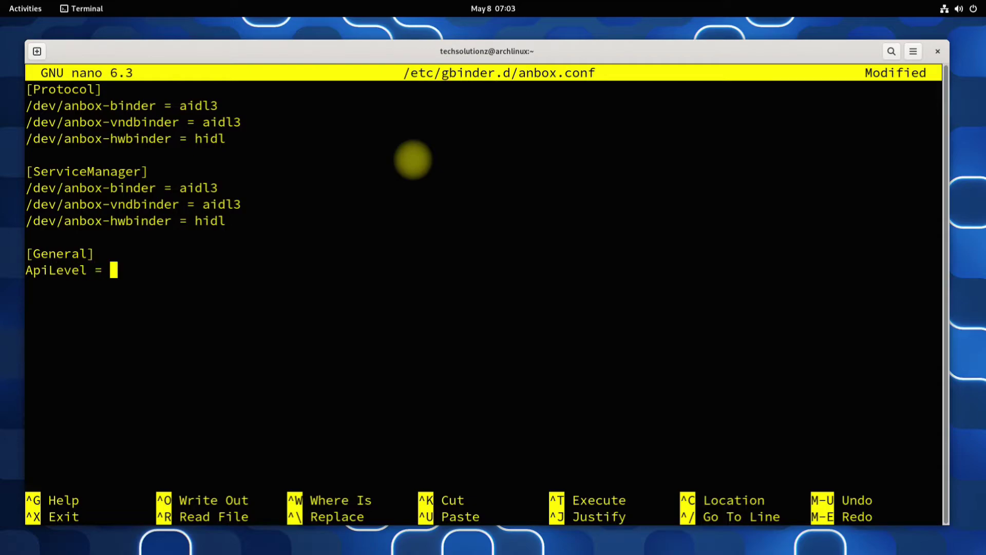
text(30)
key(ctrl+o)
Exit nano, restart waydroid-container with sudo systemctl, and clear the terminal
key(Return)
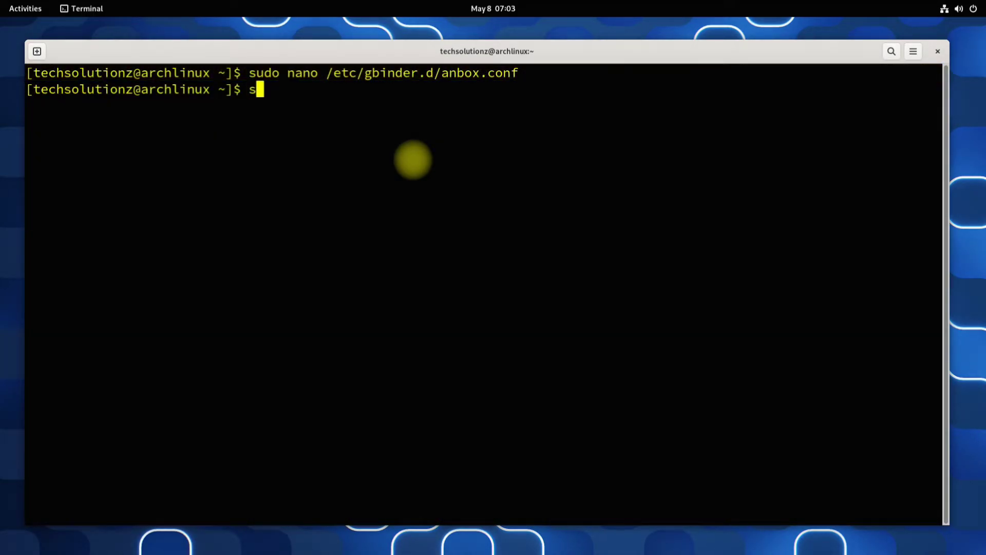
text(udo )
text(systemctl)
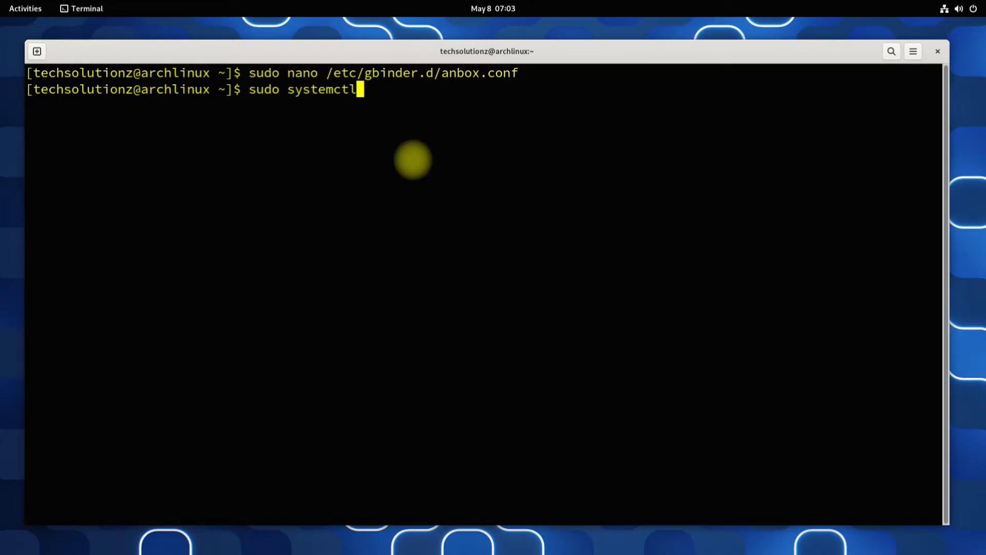
text( restart)
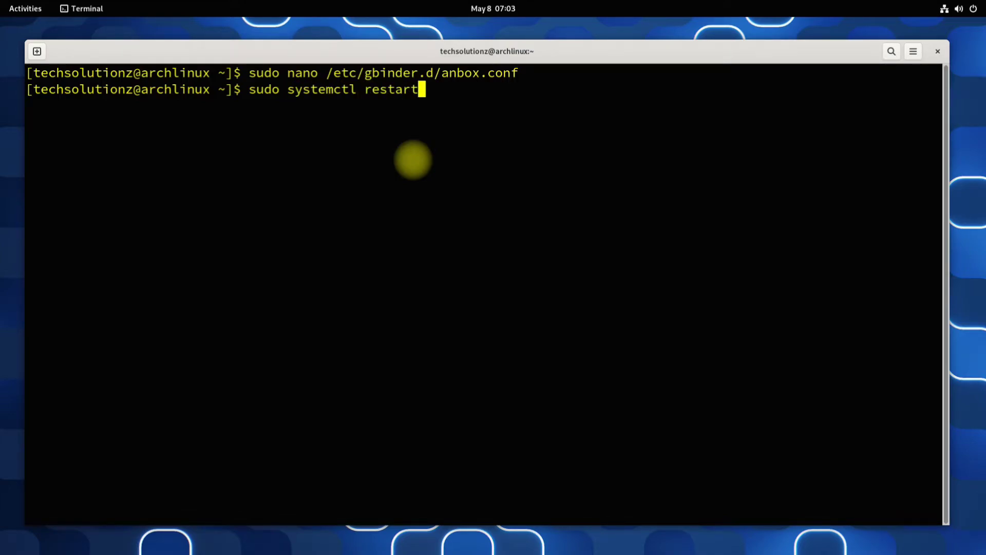
text( waydroid)
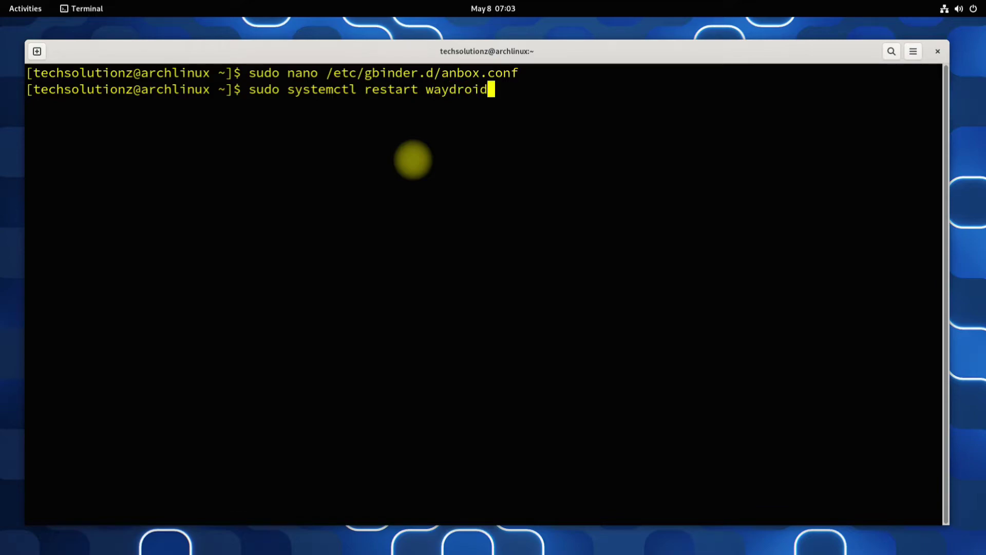
text(-container)
key(Return)
text(clear)
key(Return)
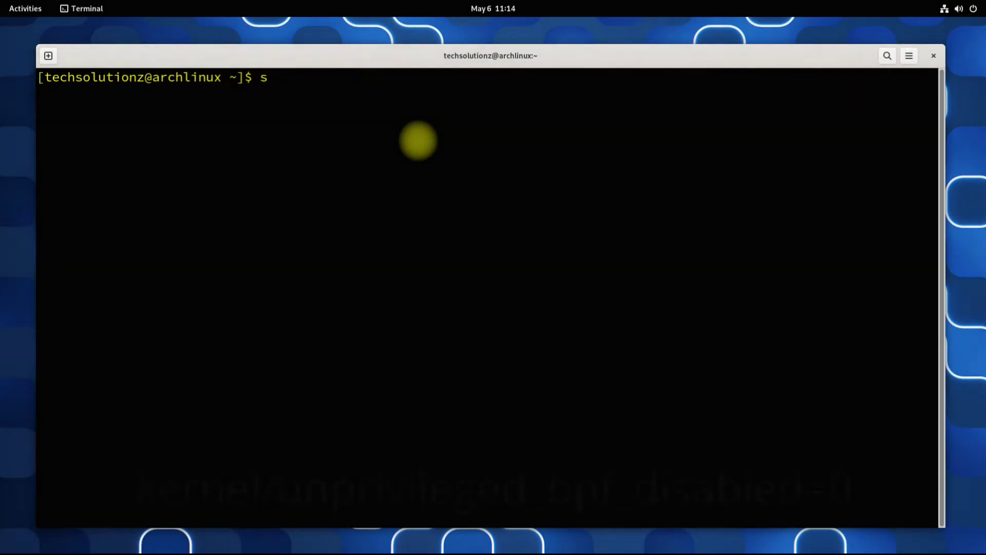
Check unprivileged_bpf_disabled with cat, which reports the value 2
key(BackSpace)
text(cat /proc/sys/kernel/unpr)
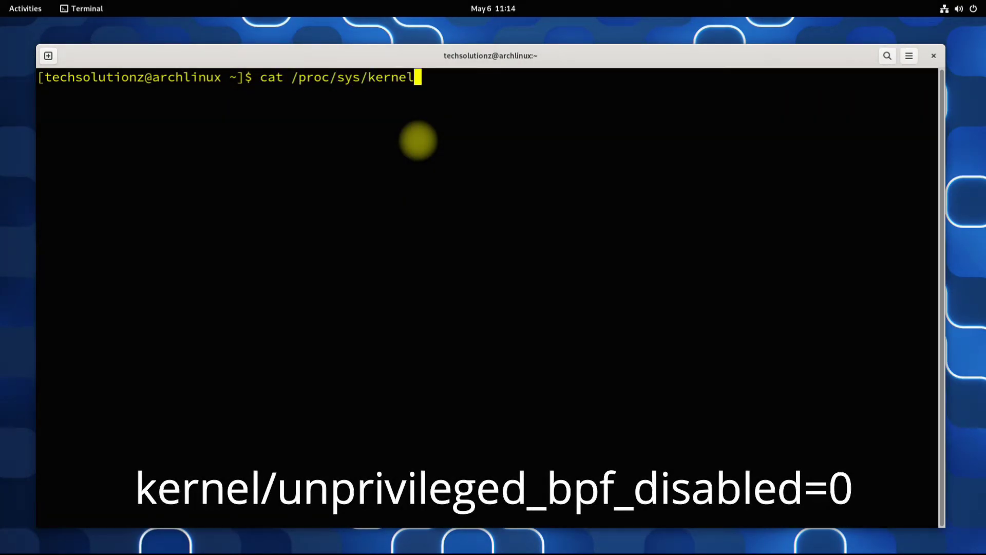
text(ivileged_bpf)
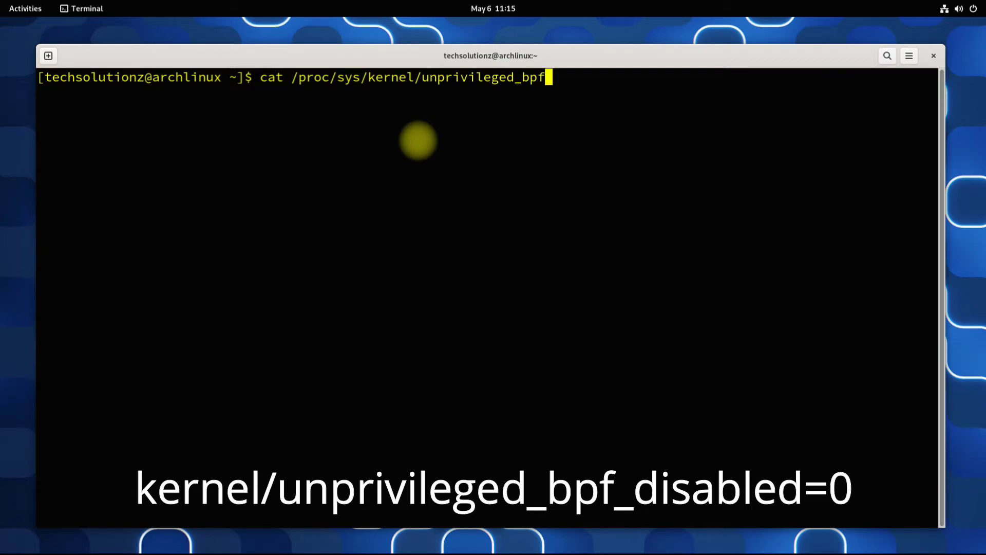
text(_disabled)
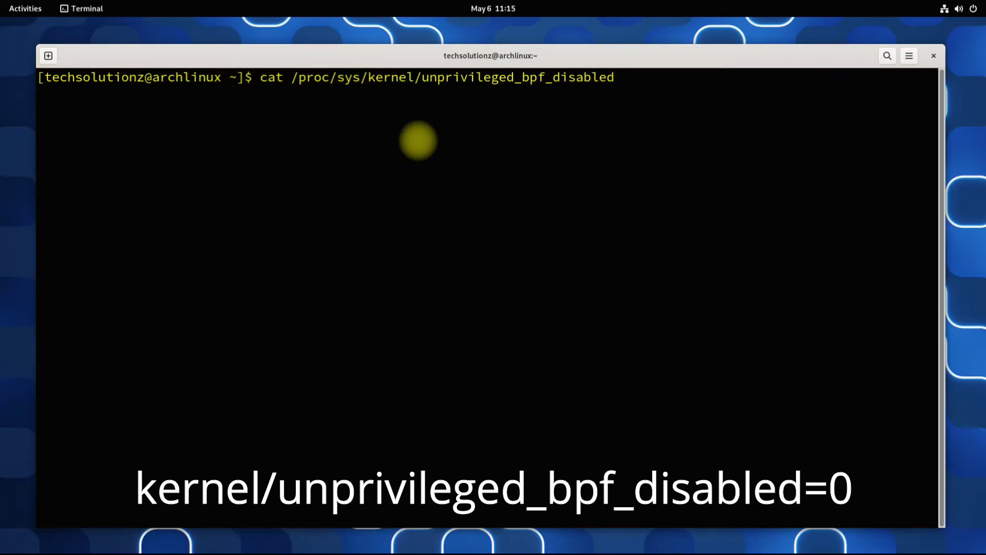
key(Return)
double_click(40, 94)
click(336, 117)
text(su)
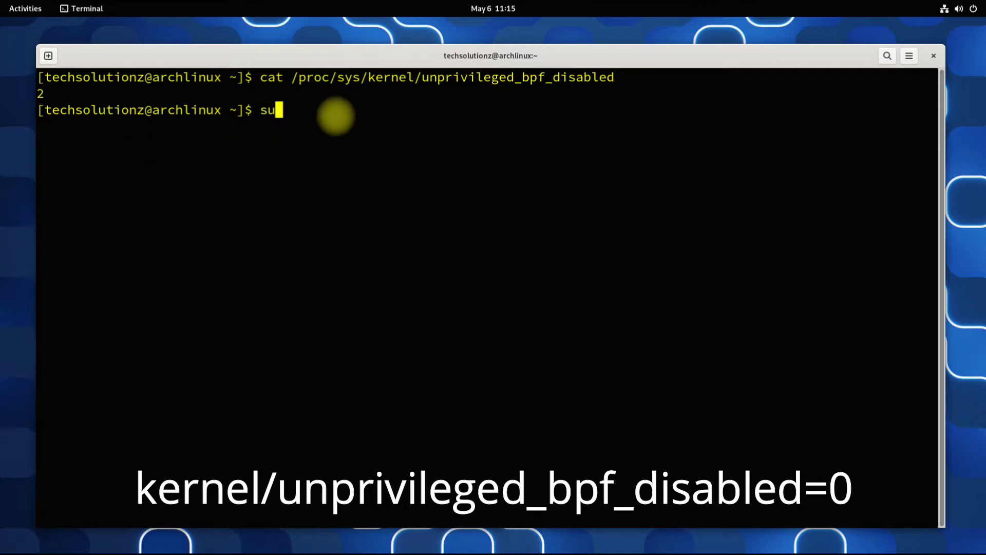
Set kernel/unprivileged_bpf_disabled to 0 with sudo sysctl
text(do sysctl kernel/)
drag(424, 77, 624, 77)
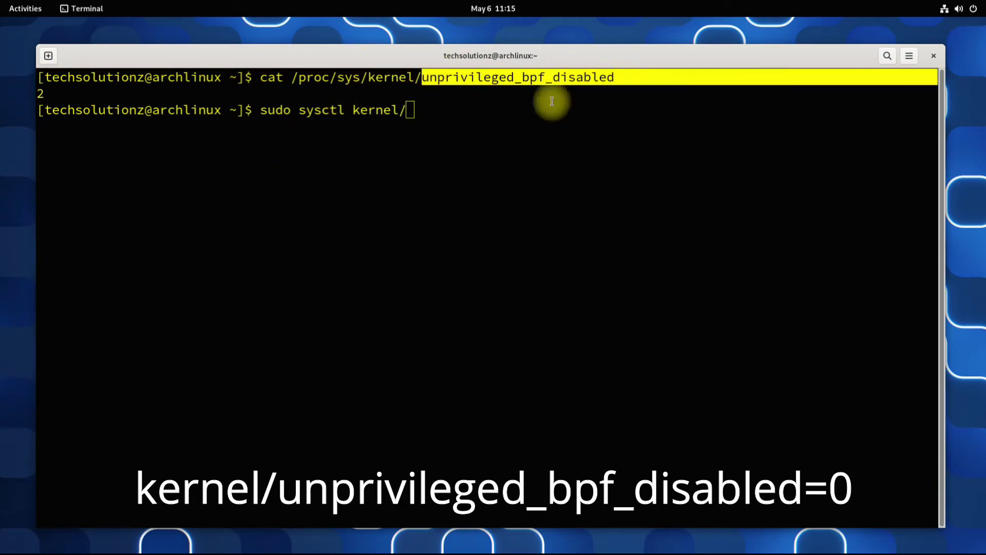
middle_click(481, 154)
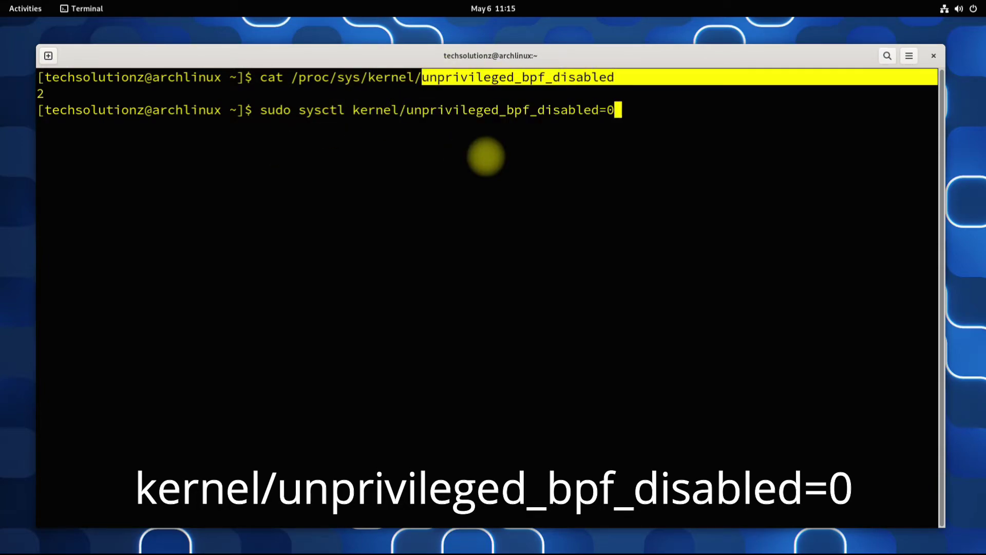
key(Return)
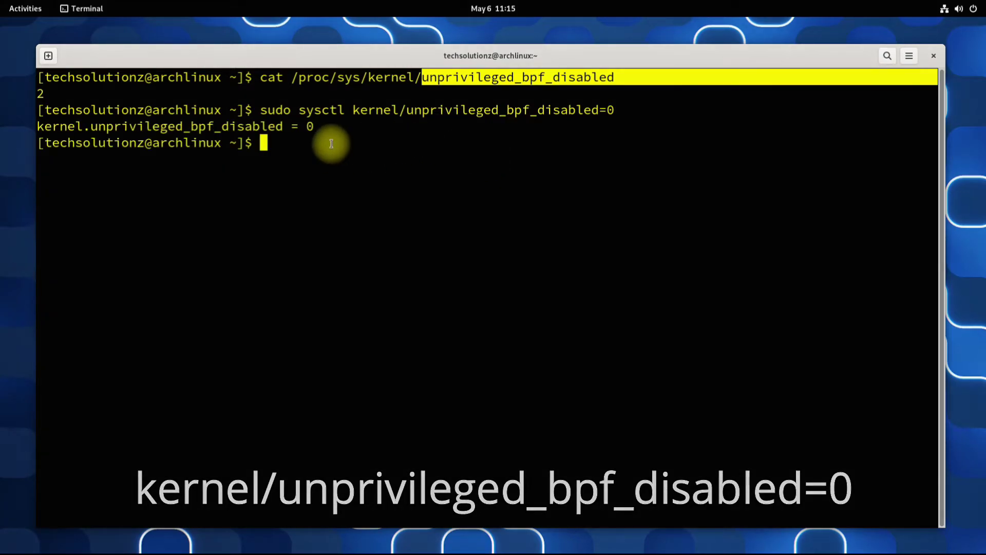
drag(315, 127, 44, 125)
click(306, 154)
Clear the screen and recall the waydroid-container restart command from history
text(clear)
key(Return)
text(sudo)
key(BackSpace)
key(BackSpace)
key(BackSpace)
key(BackSpace)
key(BackSpace)
key(Up)
key(Up)
key(Down)
key(Up)
key(Up)
key(Up)
key(Up)
key(Up)
key(Down)
key(Up)
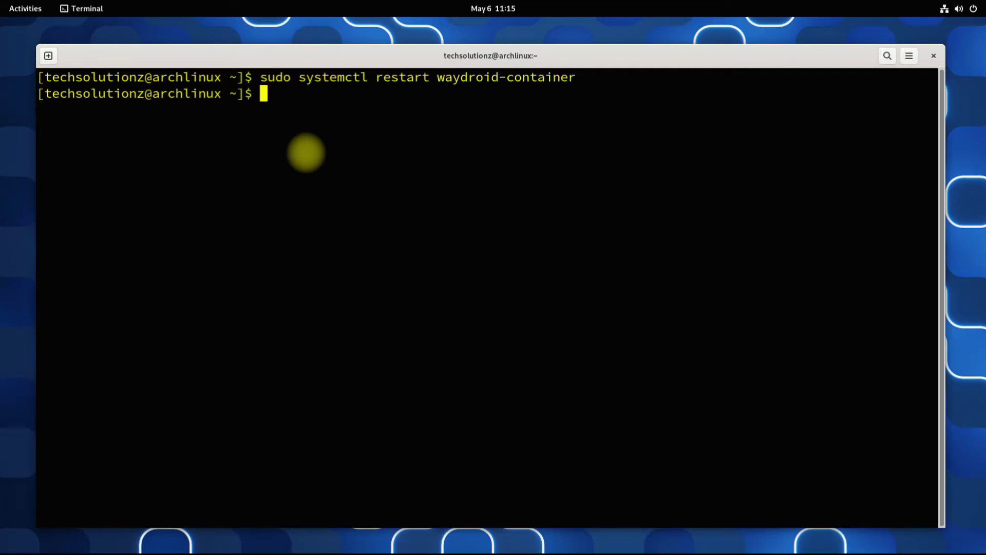
Clear the screen and launch the full Waydroid UI with waydroid show-full-ui
text(cl)
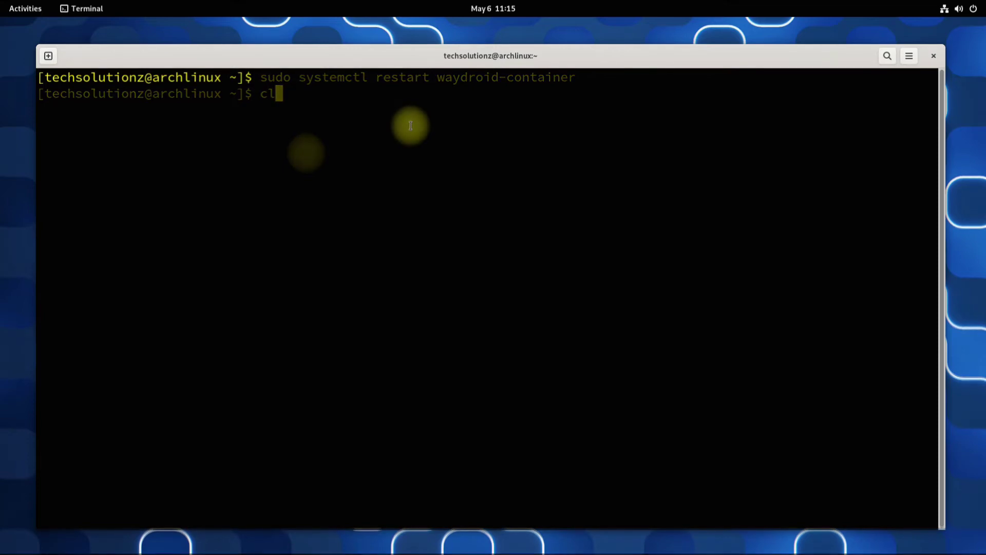
text(ear)
key(Return)
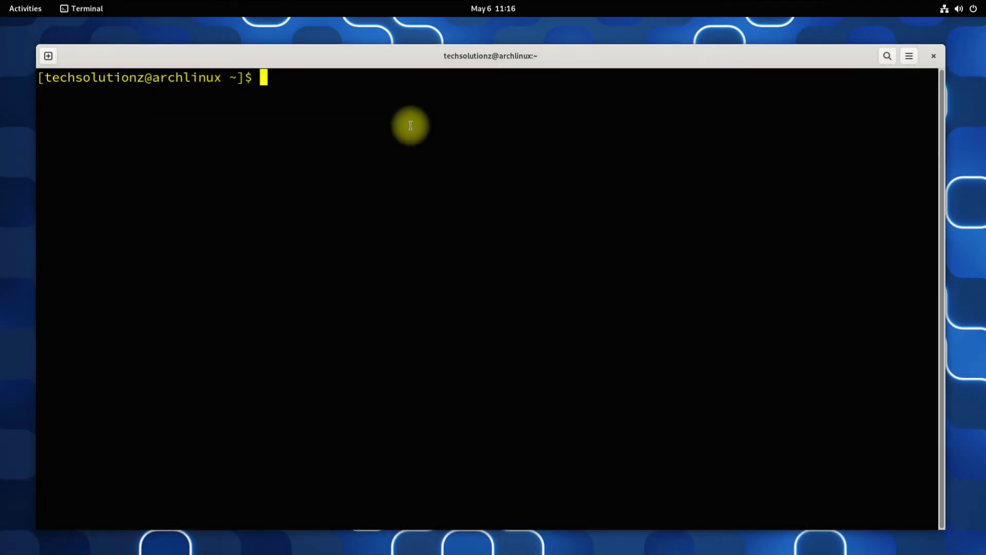
text(waydroid show-full-ui)
key(Return)
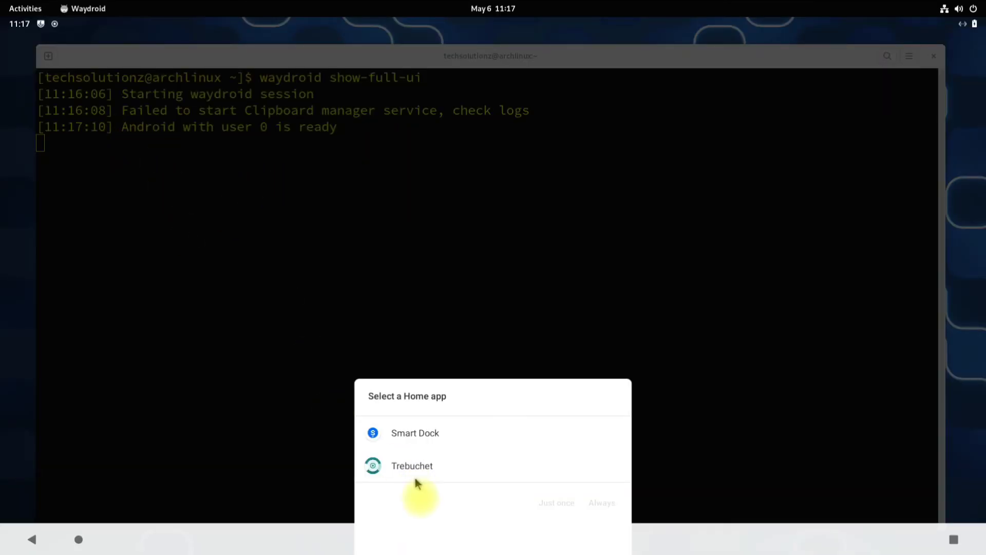
Set Trebuchet as the home app and confirm Android 11, LineageOS 18.1 under About phone
click(424, 480)
click(602, 504)
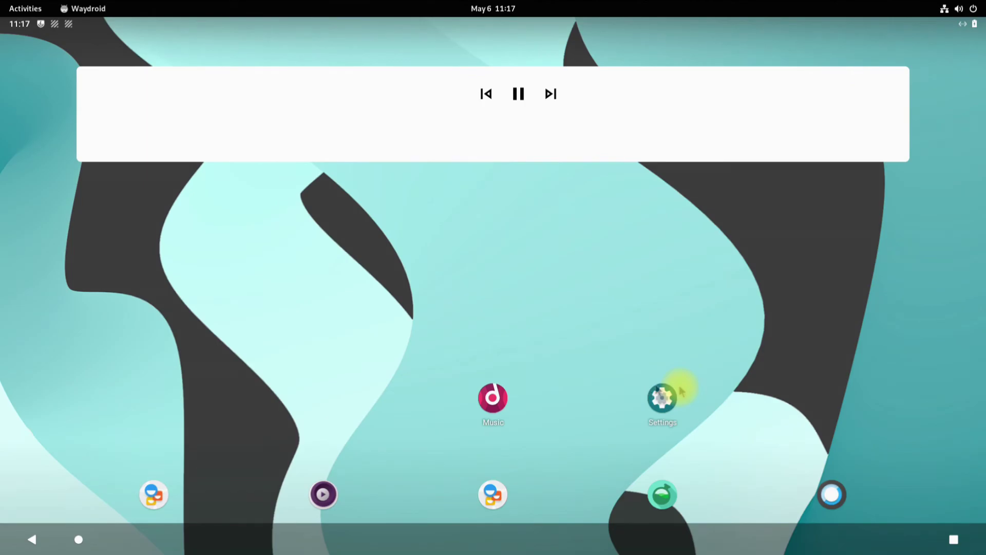
click(677, 391)
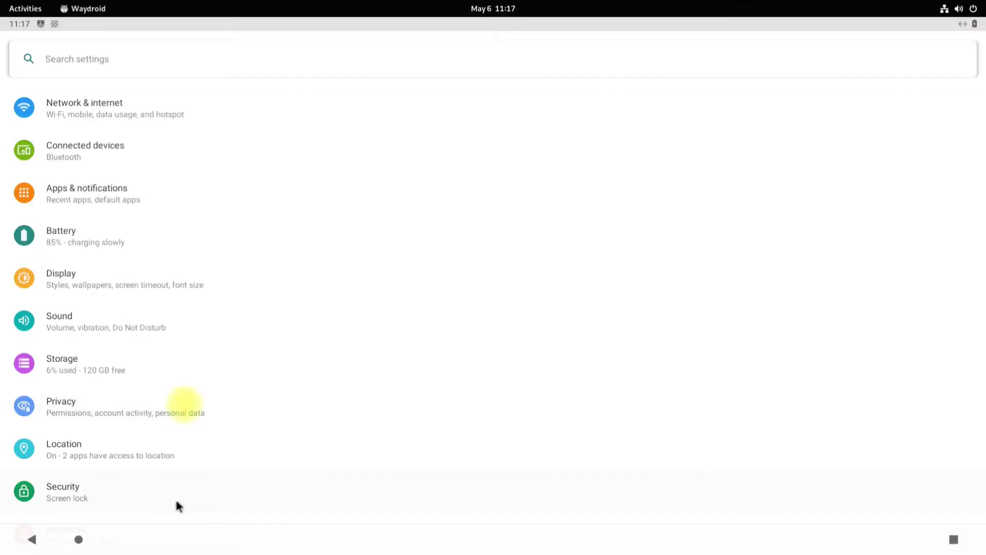
scroll(114, 483, down, 3)
click(97, 511)
click(89, 355)
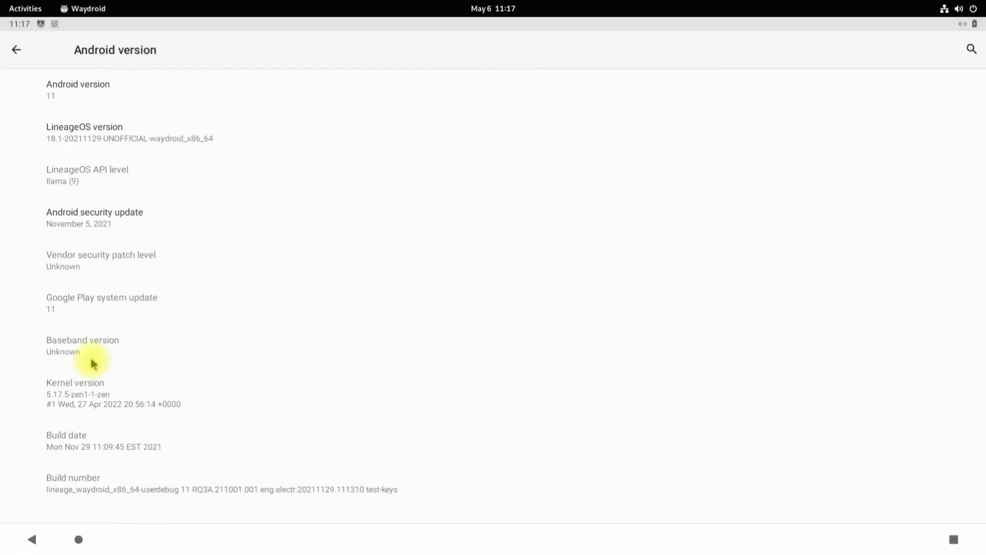
click(115, 94)
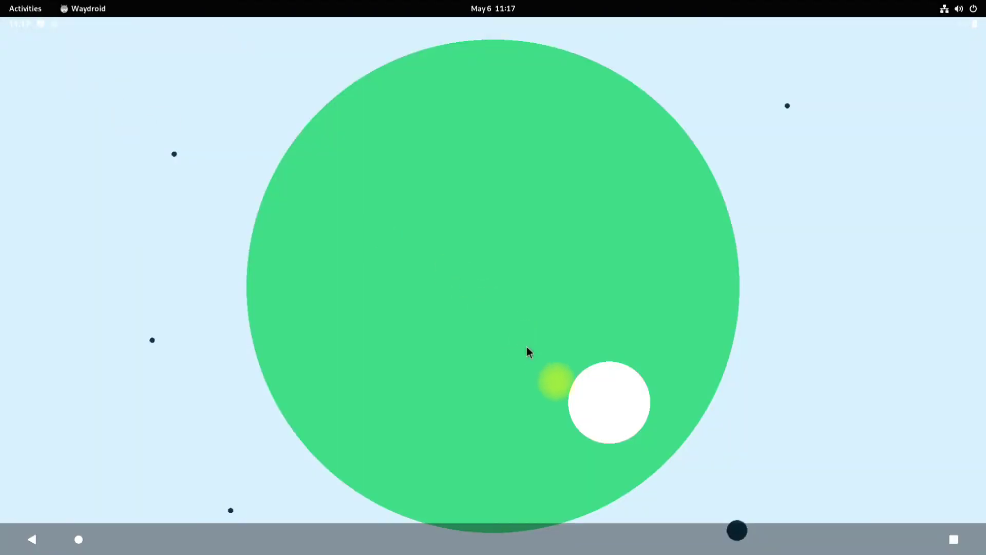
click(32, 537)
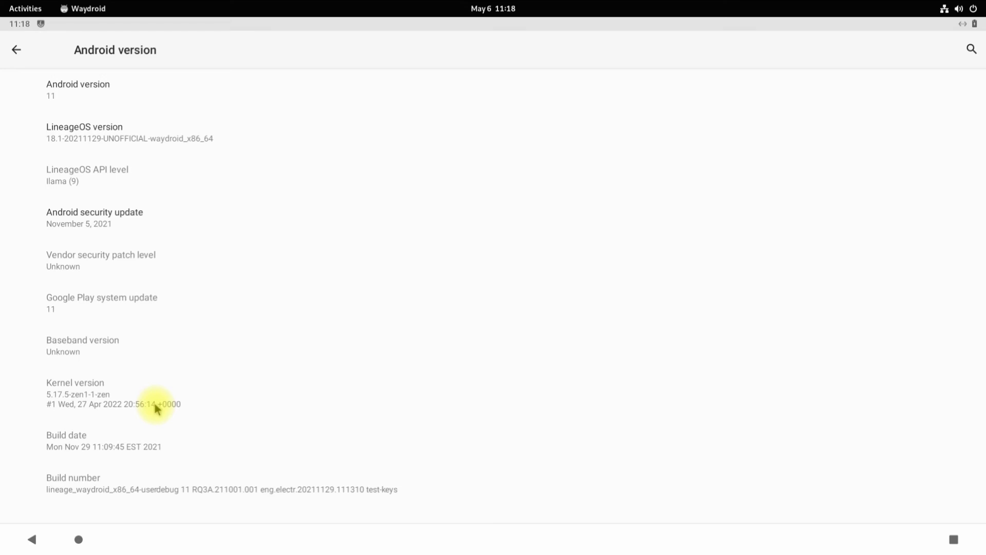
Back out of Settings to the Android home screen and return to the terminal window
click(16, 49)
click(16, 50)
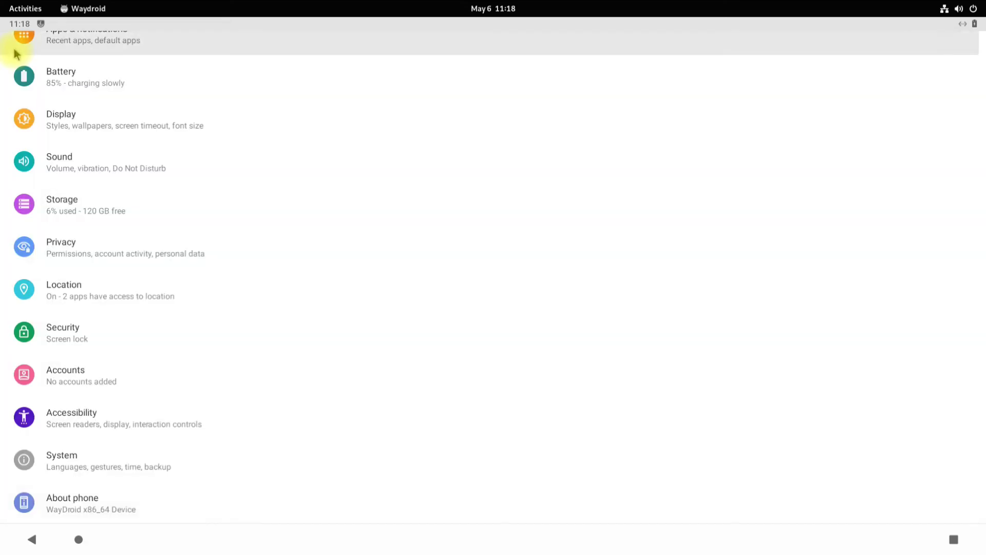
click(16, 49)
click(78, 540)
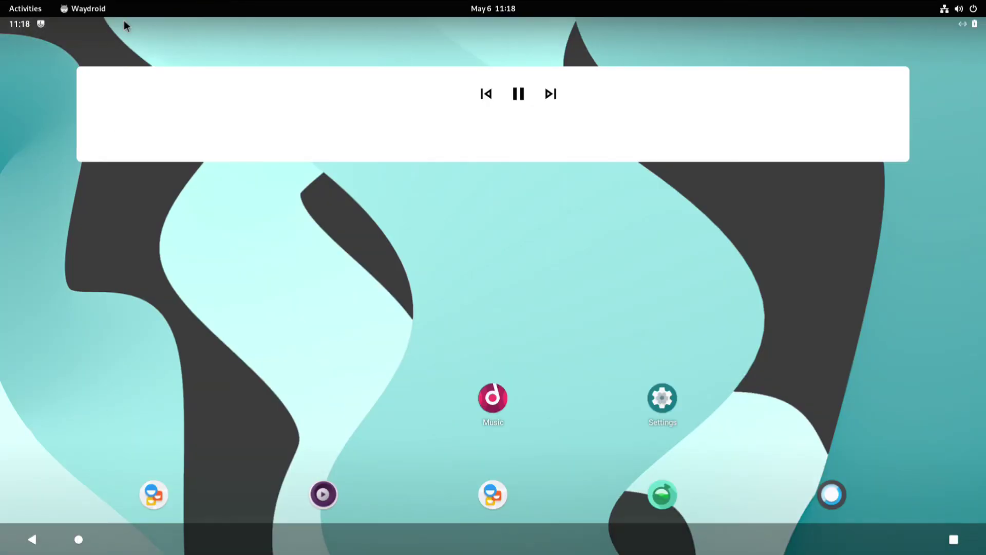
Run screenfetch in a new terminal tab to display the system details
key(ctrl+alt+t)
text(screen)
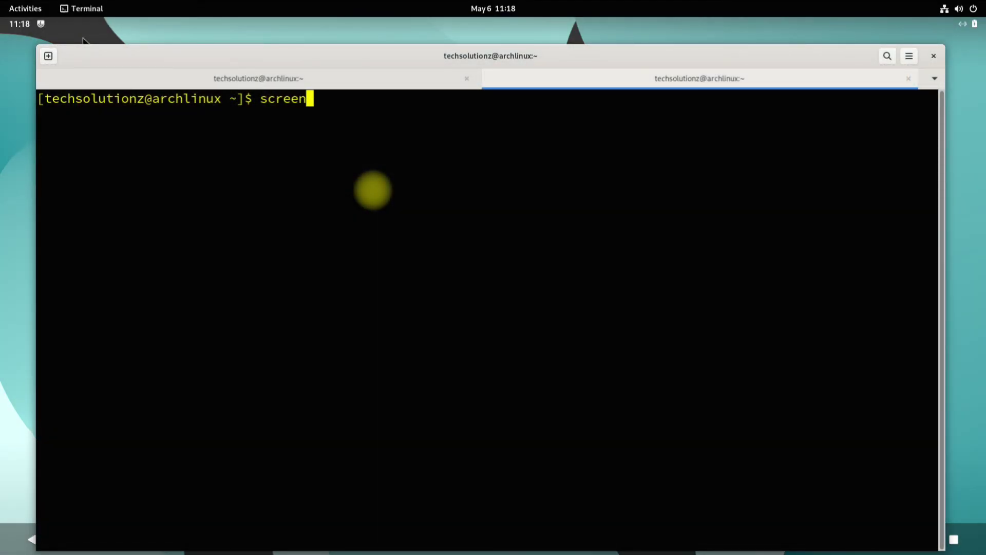
text(fetch)
key(Return)
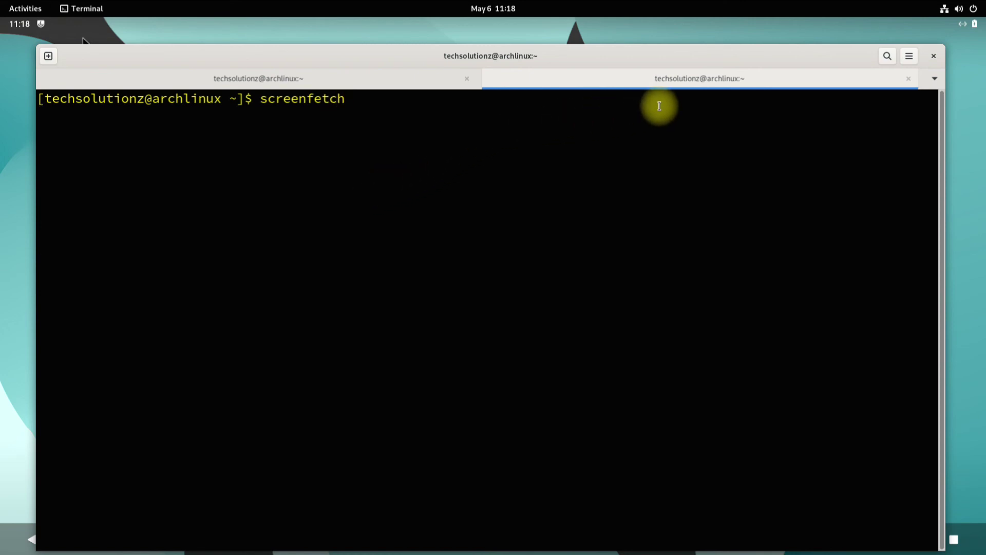